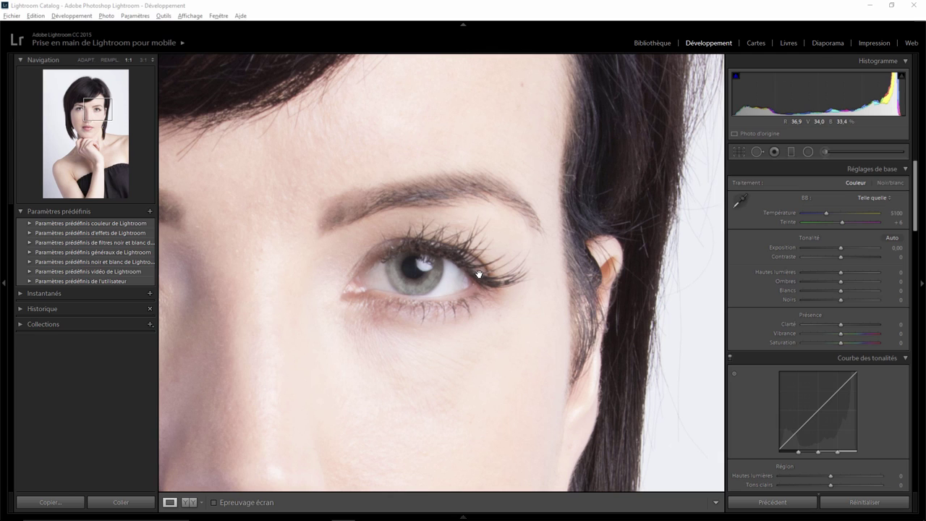
# Open the Adjustment Brush tool in the Develop module
pyautogui.click(823, 152)
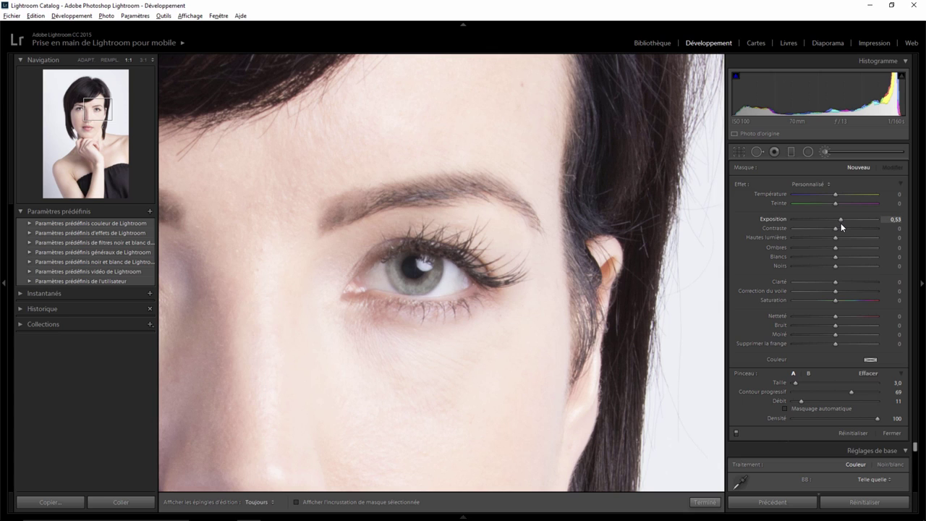
# Set the brush to exposure 0,62 and size 12.1, and zoom to 3:1 on the eye
pyautogui.moveTo(843, 226); pyautogui.dragTo(838, 229)
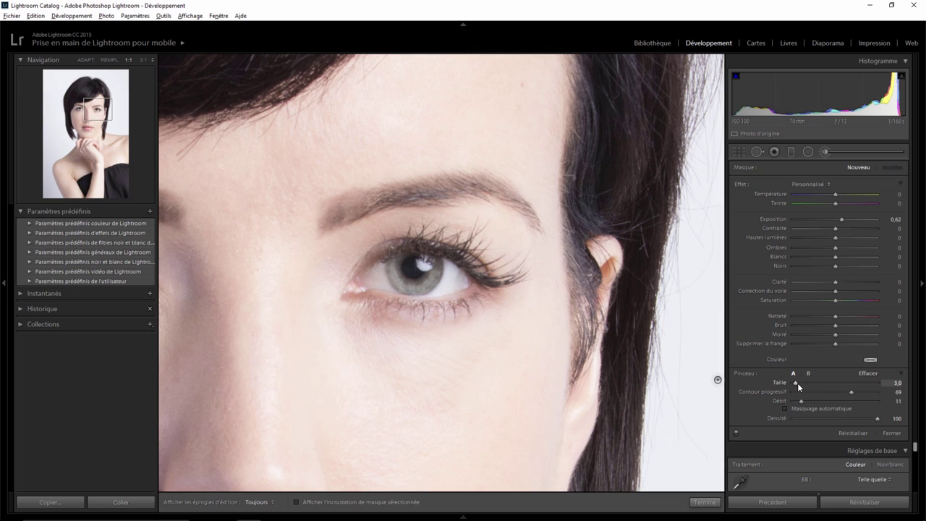
pyautogui.moveTo(796, 382)
pyautogui.mouseDown()
pyautogui.moveTo(814, 383)
pyautogui.moveTo(798, 382)
pyautogui.mouseUp()
pyautogui.click(144, 61)
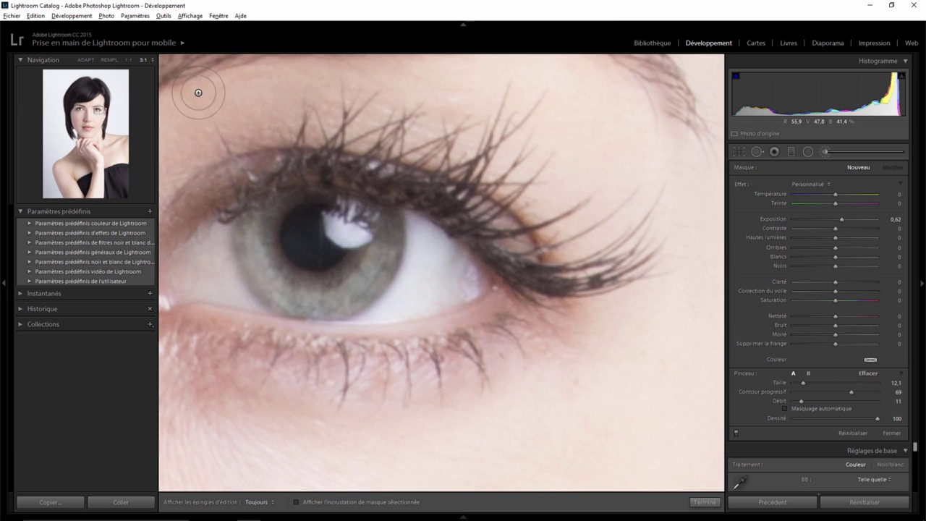
# Hide the left panel and set the brush to size 4,7, exposure 2,47 and flow 100
pyautogui.click(4, 285)
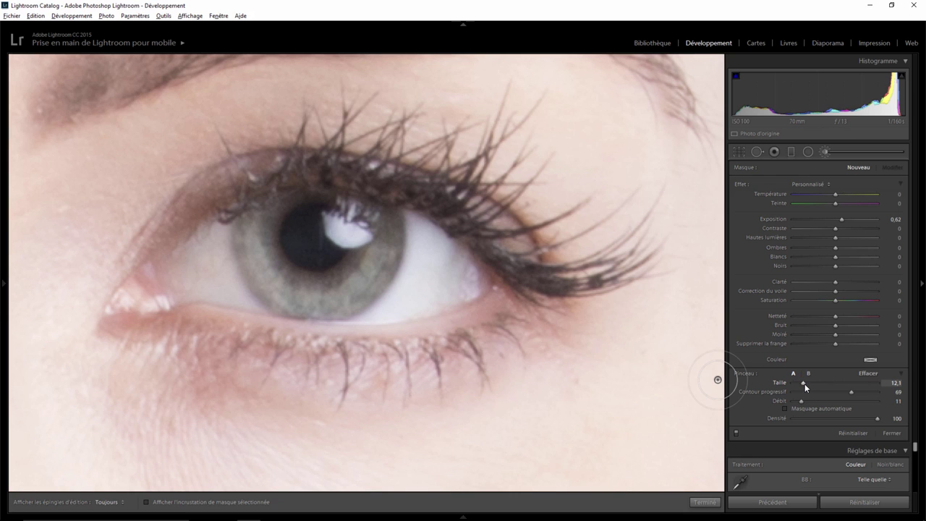
pyautogui.moveTo(805, 383); pyautogui.dragTo(799, 381)
pyautogui.doubleClick(843, 218)
pyautogui.click(860, 220)
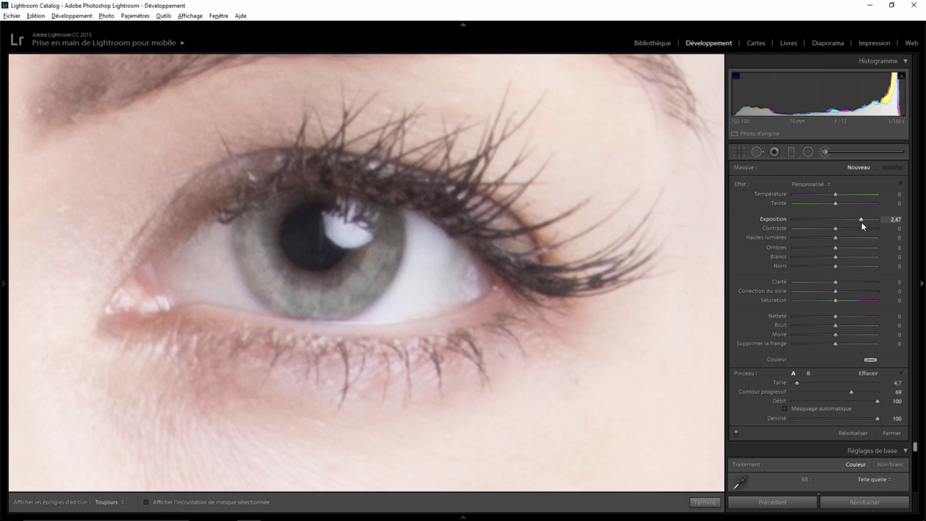
# Paint test strokes below the eye and lower the brush flow to 39
pyautogui.moveTo(591, 372)
pyautogui.mouseDown()
pyautogui.moveTo(586, 384)
pyautogui.moveTo(623, 341)
pyautogui.moveTo(595, 357)
pyautogui.mouseUp()
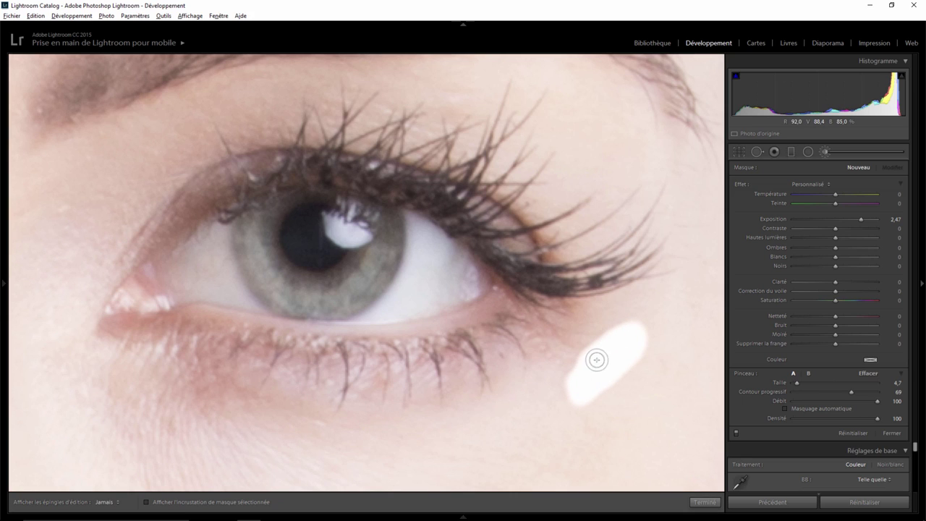
pyautogui.moveTo(502, 430); pyautogui.dragTo(667, 428)
pyautogui.press('h')
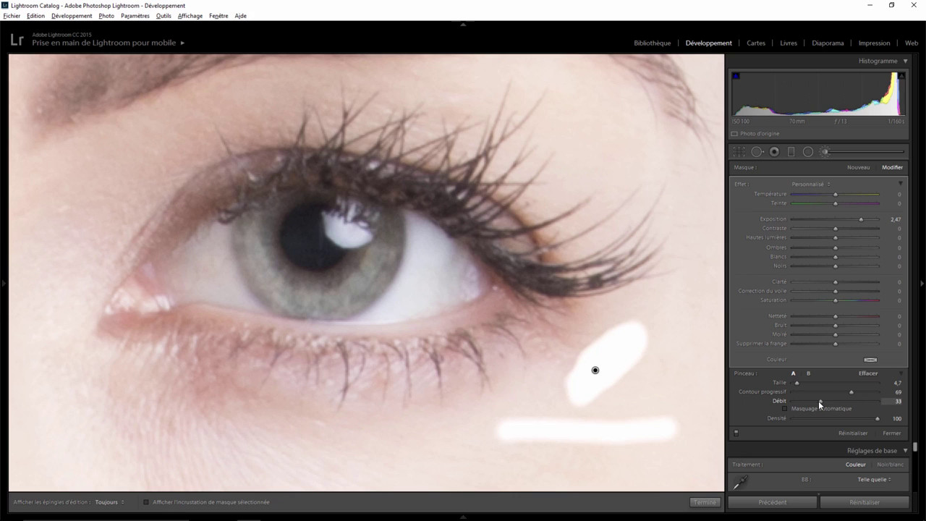
pyautogui.moveTo(830, 400); pyautogui.dragTo(826, 401)
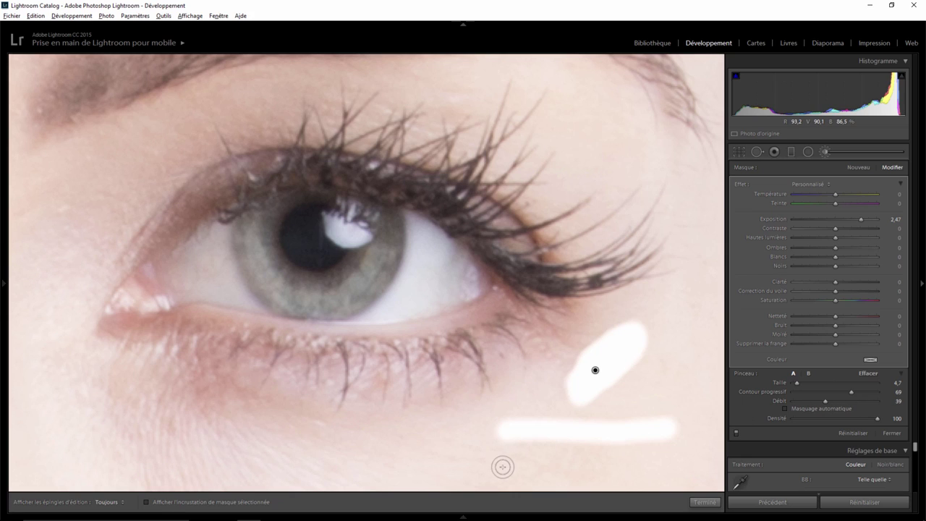
pyautogui.press('h')
# Paint faint low-flow test strokes, then delete the test mask
pyautogui.moveTo(523, 463); pyautogui.dragTo(667, 463)
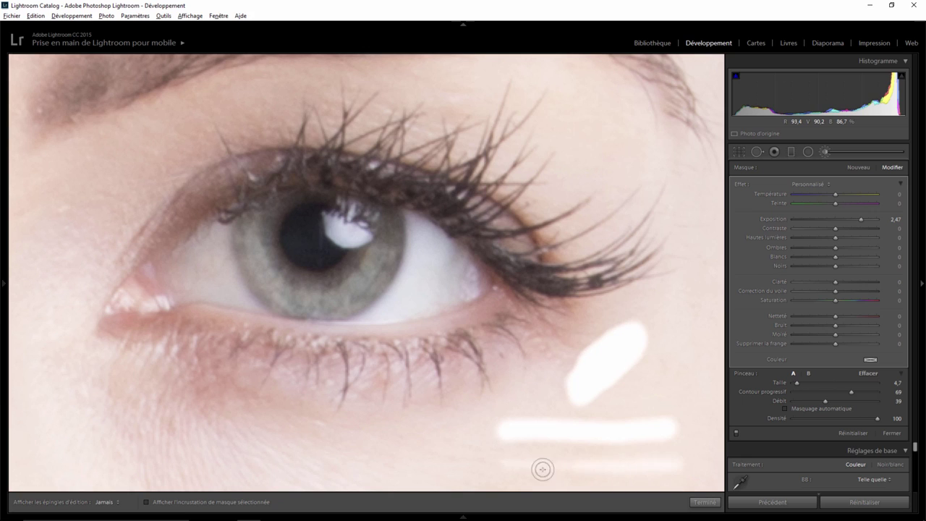
pyautogui.moveTo(548, 466)
pyautogui.mouseDown()
pyautogui.moveTo(657, 463)
pyautogui.moveTo(509, 466)
pyautogui.mouseUp()
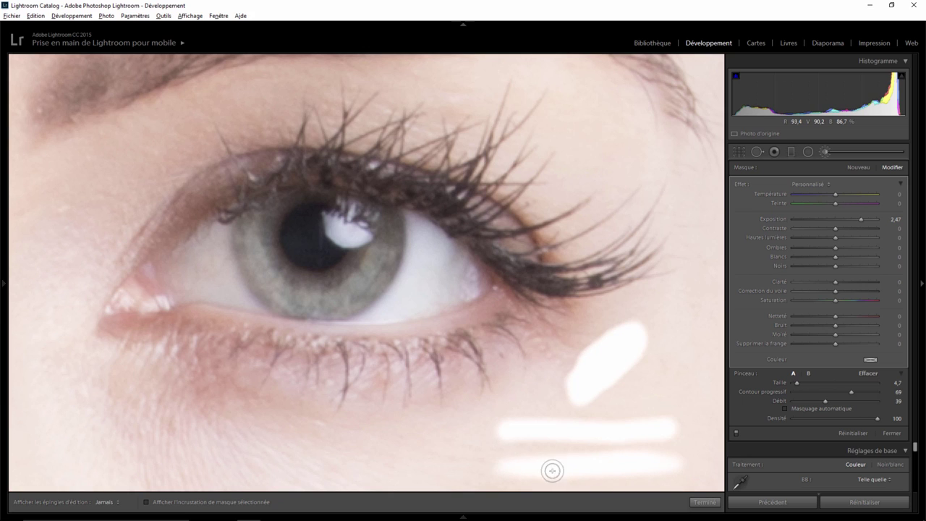
pyautogui.press('h')
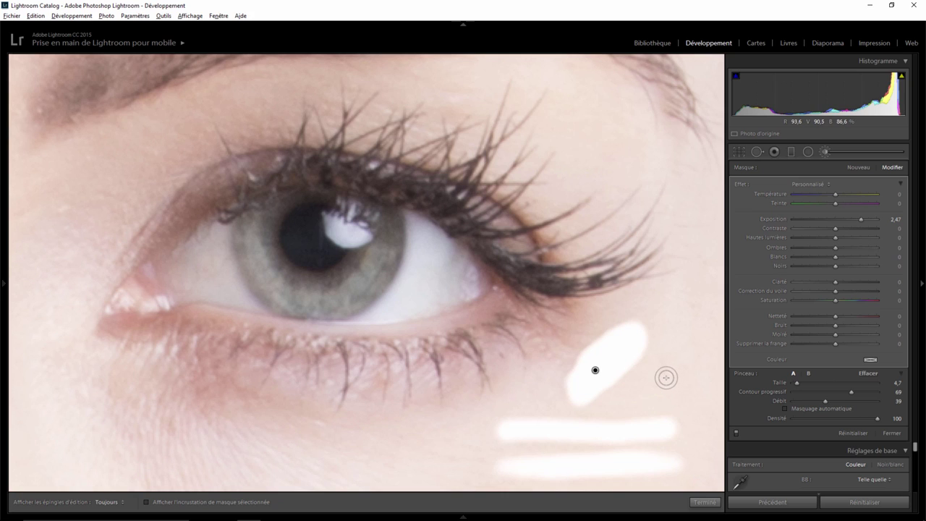
pyautogui.press('Delete')
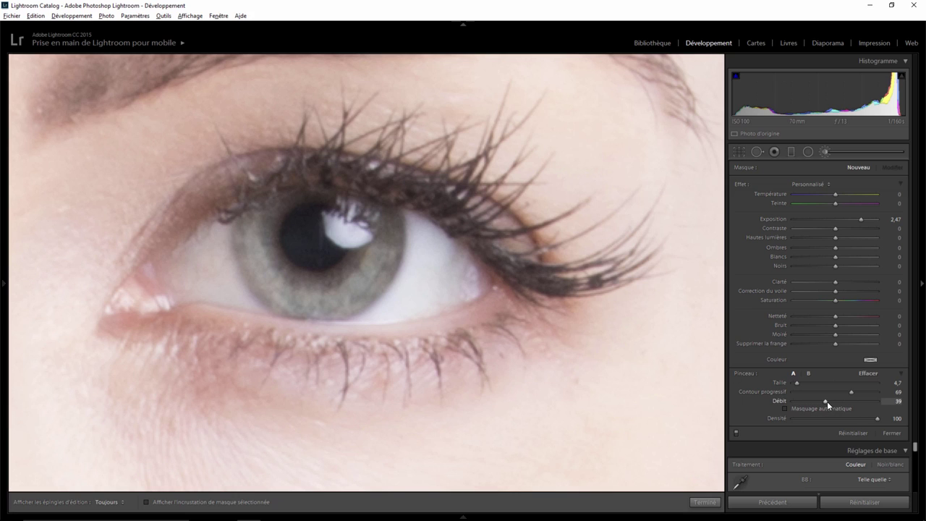
# Set flow to about 22 and exposure 0,76, then paint the under-eye shadow and iris highlight
pyautogui.moveTo(816, 402); pyautogui.dragTo(811, 404)
pyautogui.moveTo(858, 216); pyautogui.dragTo(842, 219)
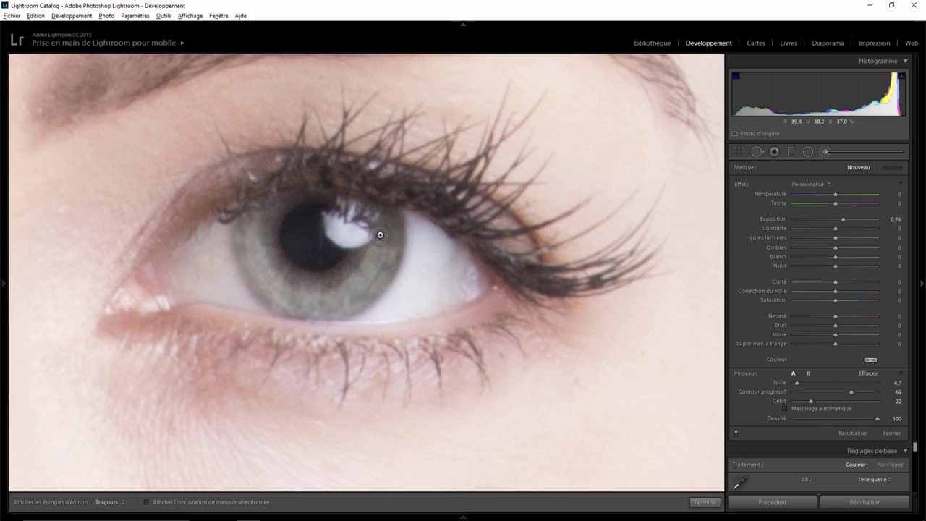
pyautogui.moveTo(377, 227); pyautogui.dragTo(378, 223)
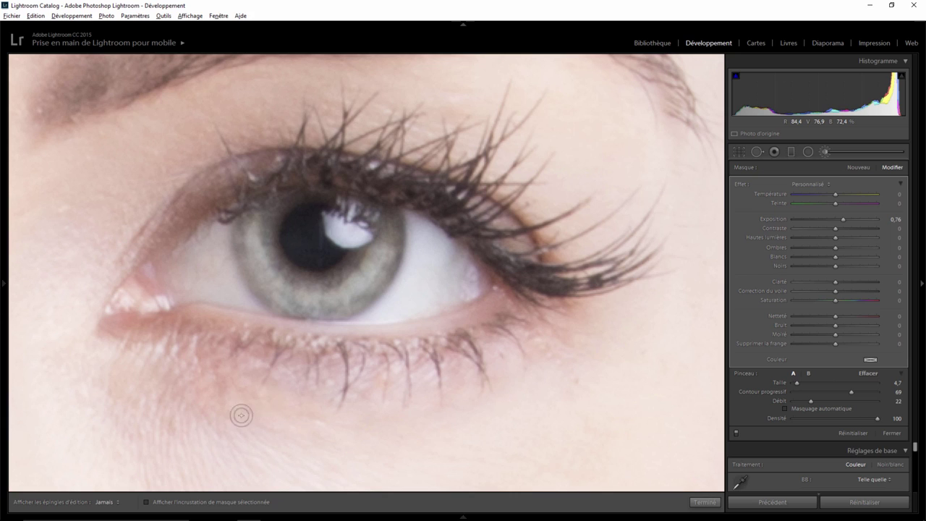
pyautogui.press('h')
# Reopen the left panel and return to the 1:1 face view
pyautogui.click(4, 284)
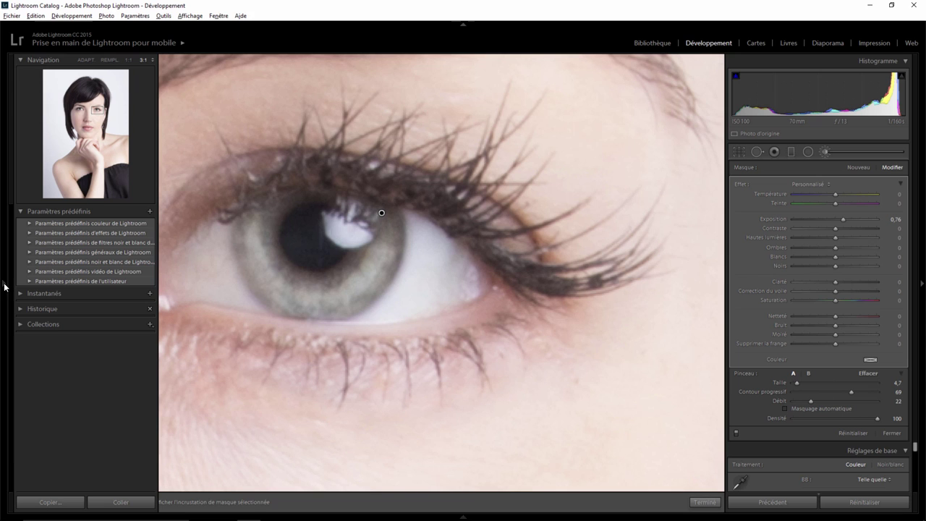
pyautogui.click(130, 60)
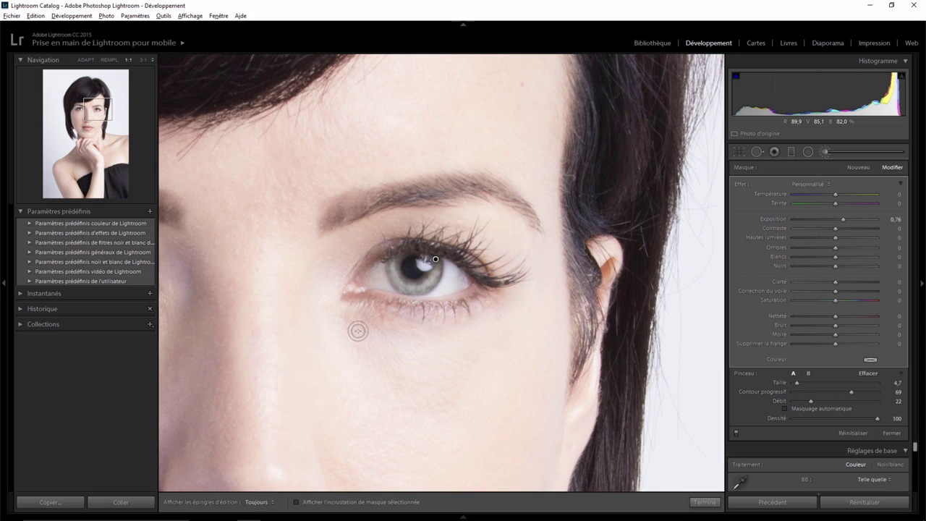
pyautogui.press('h')
pyautogui.press('h')
pyautogui.press('h')
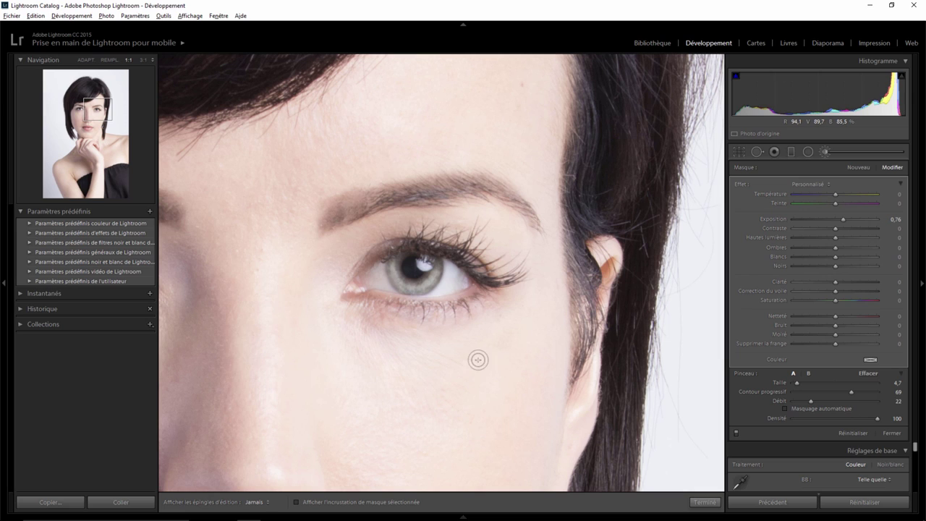
pyautogui.press('h')
# Toggle the brush mask off and on twice to compare before and after
pyautogui.click(738, 434)
pyautogui.click(736, 433)
pyautogui.click(737, 435)
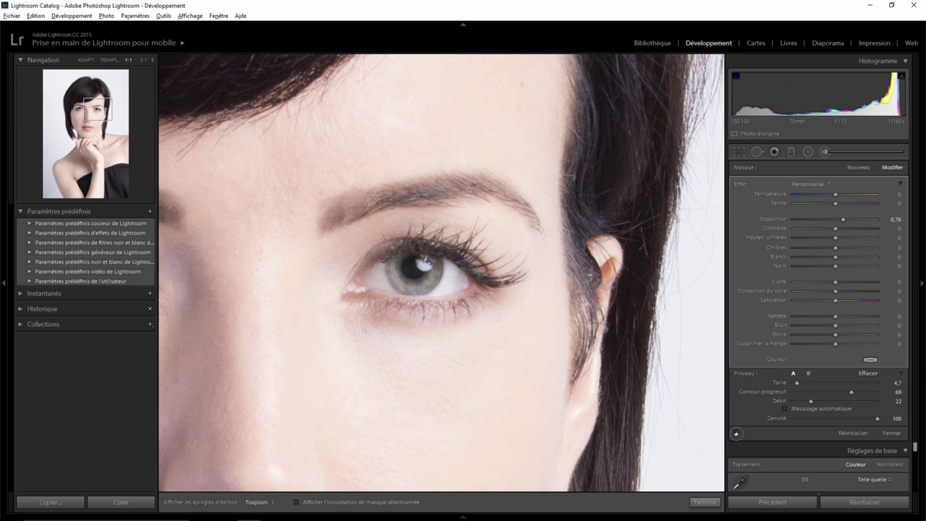
pyautogui.click(737, 434)
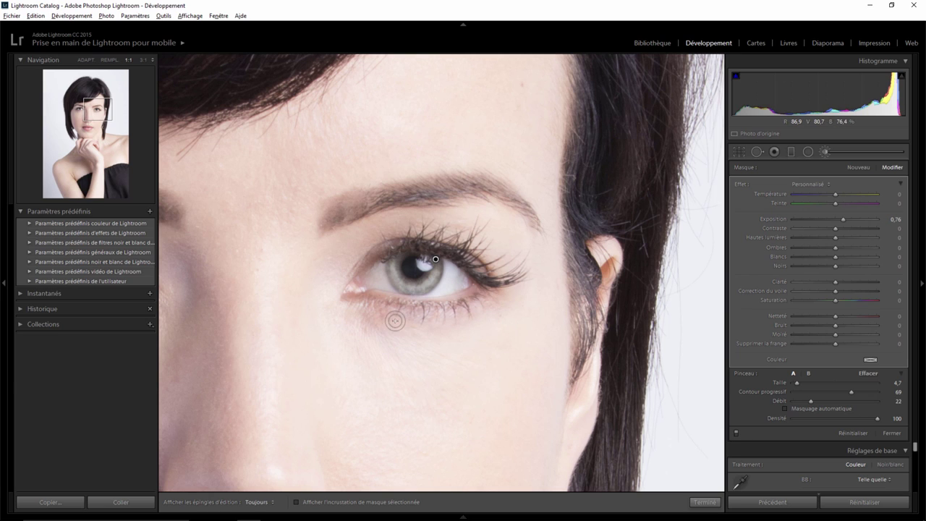
pyautogui.press('h')
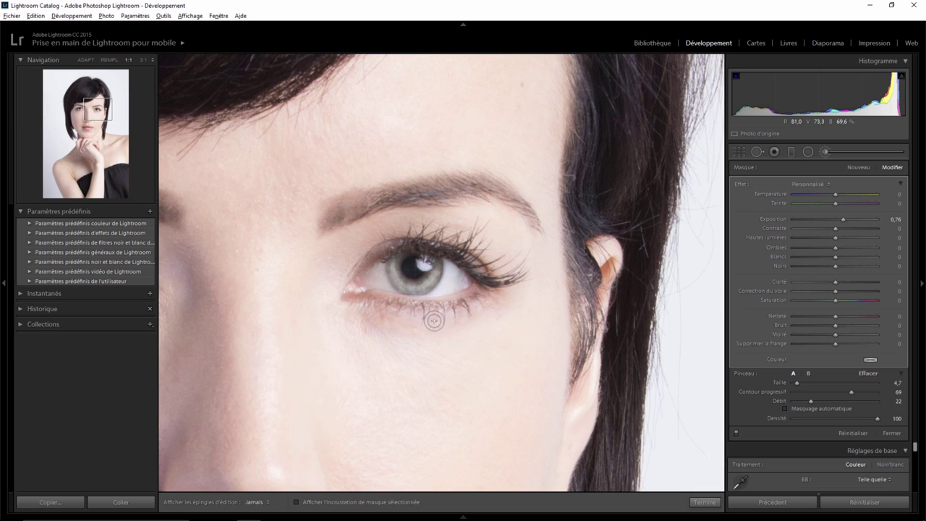
pyautogui.press('h')
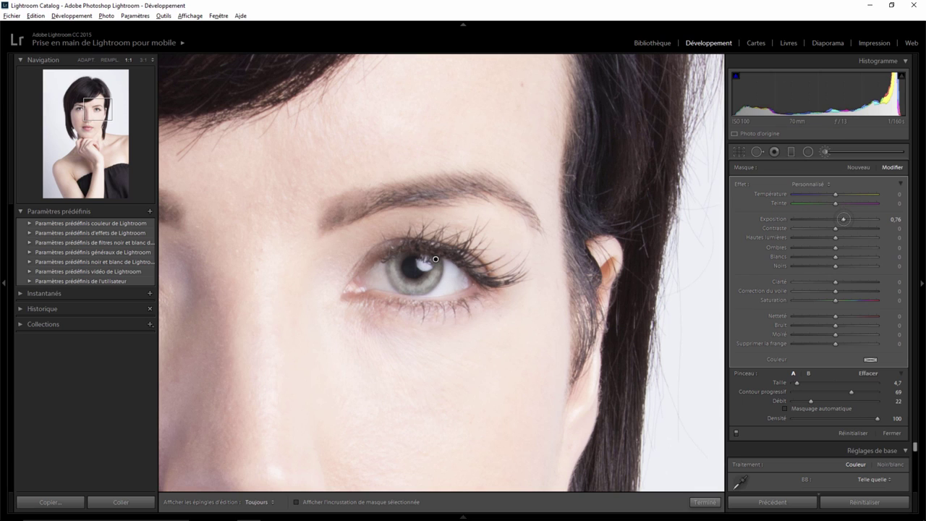
# Paint brightening along the lower lashes, then settle the mask exposure at 0,49
pyautogui.moveTo(844, 220)
pyautogui.mouseDown()
pyautogui.moveTo(877, 225)
pyautogui.moveTo(840, 220)
pyautogui.moveTo(861, 220)
pyautogui.mouseUp()
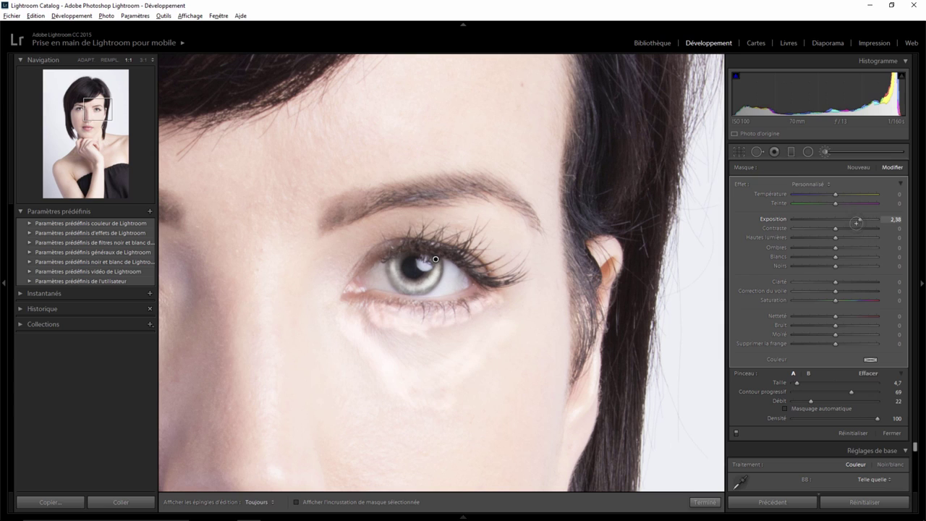
pyautogui.press('h')
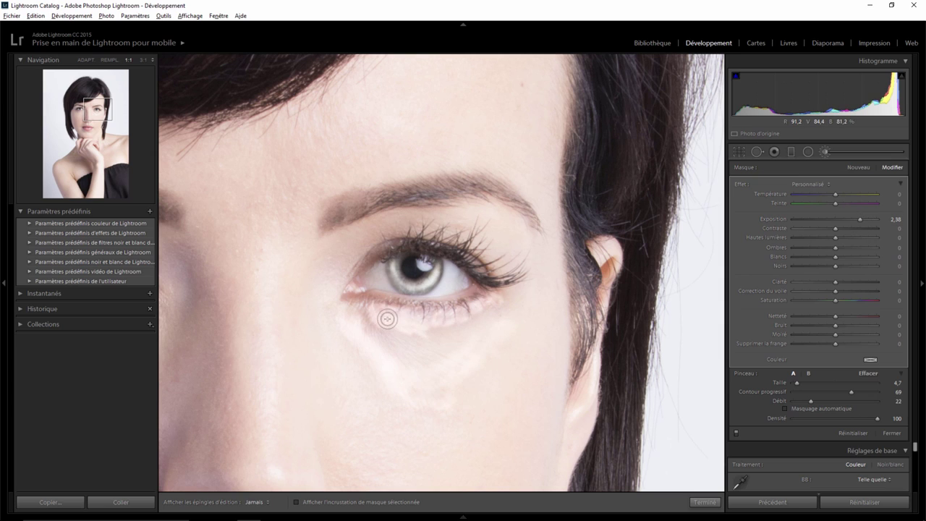
pyautogui.moveTo(397, 316)
pyautogui.mouseDown()
pyautogui.moveTo(426, 321)
pyautogui.moveTo(488, 304)
pyautogui.moveTo(422, 327)
pyautogui.moveTo(364, 314)
pyautogui.moveTo(378, 335)
pyautogui.moveTo(393, 323)
pyautogui.moveTo(408, 336)
pyautogui.mouseUp()
pyautogui.press('h')
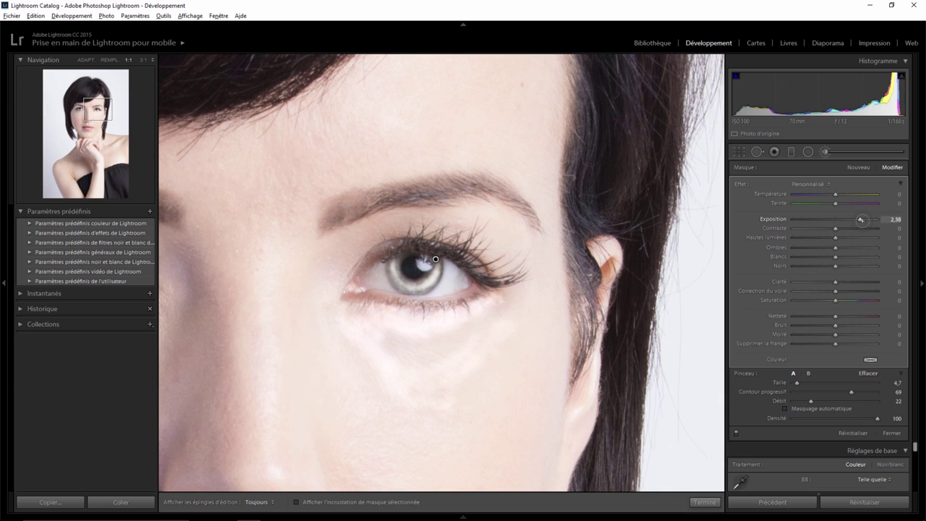
pyautogui.moveTo(855, 219); pyautogui.dragTo(840, 219)
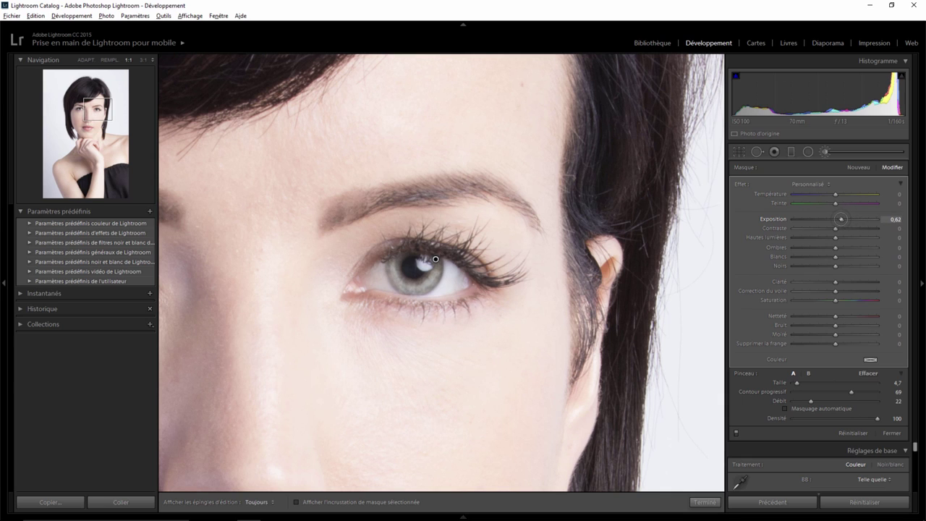
pyautogui.moveTo(840, 219); pyautogui.dragTo(840, 219)
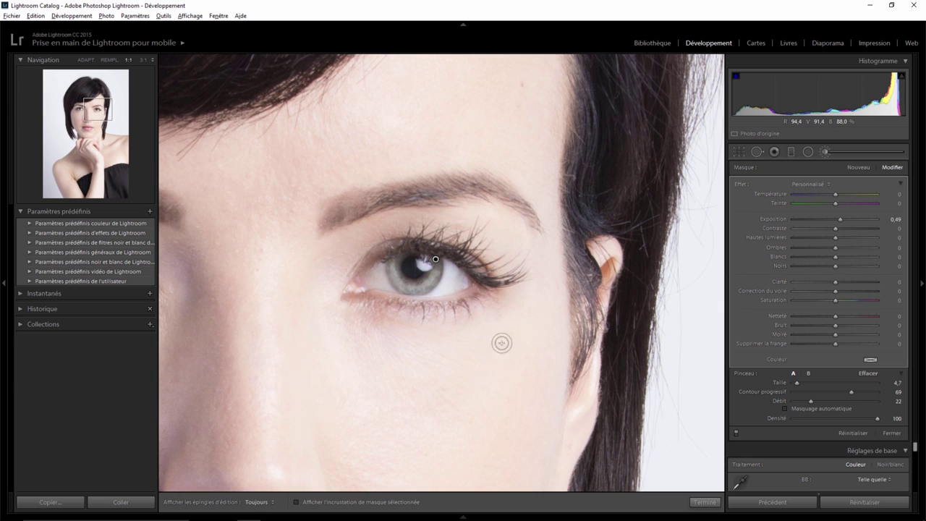
# Create a new brush mask with exposure −0.72 and hide the edit pins
pyautogui.click(861, 168)
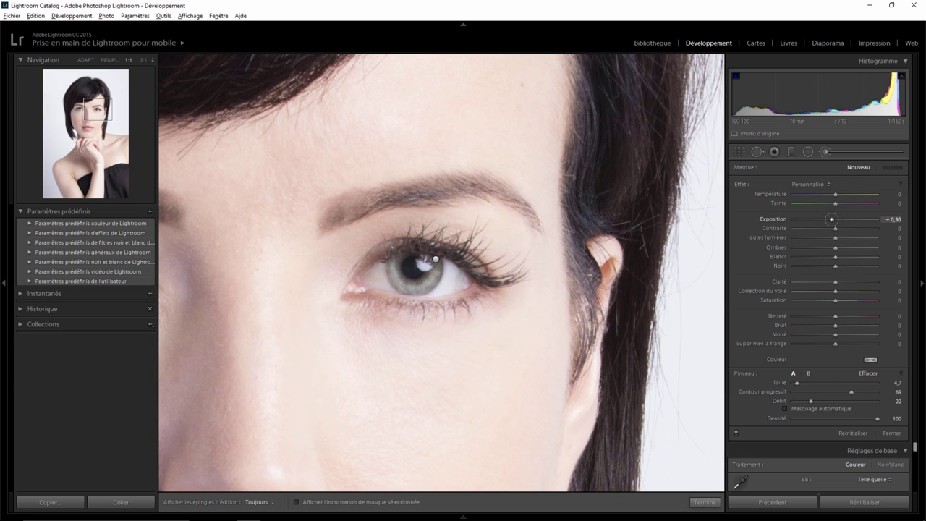
pyautogui.moveTo(828, 219); pyautogui.dragTo(827, 218)
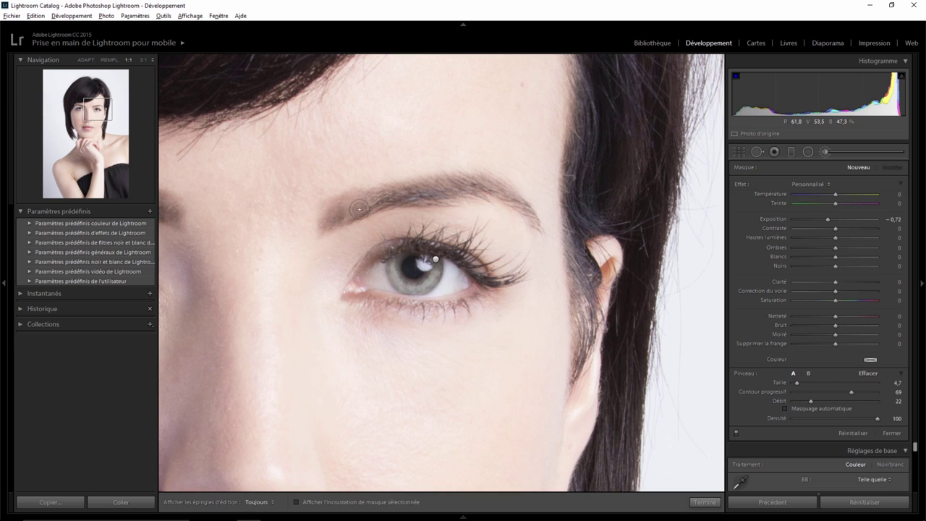
pyautogui.press('h')
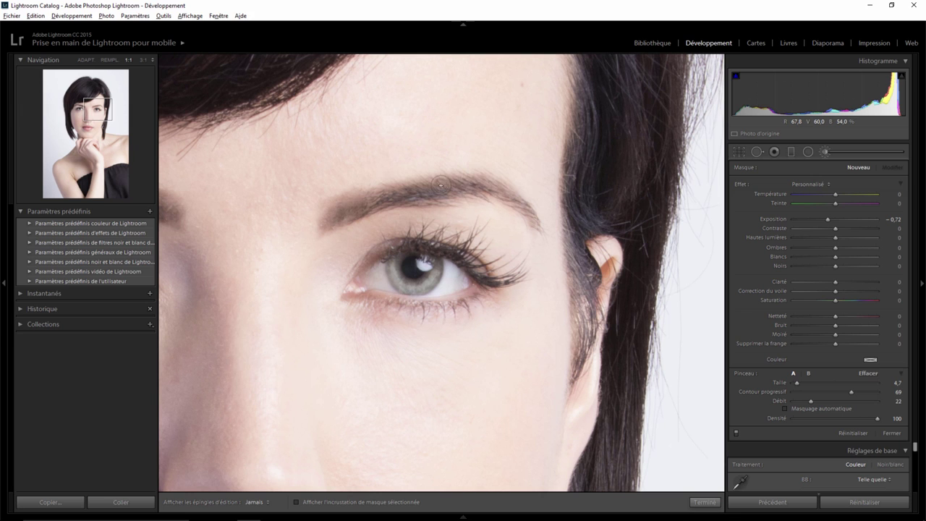
# Paint the darkening mask along the eyebrow, then zoom to 3:1 on the eye
pyautogui.moveTo(348, 215); pyautogui.dragTo(391, 203)
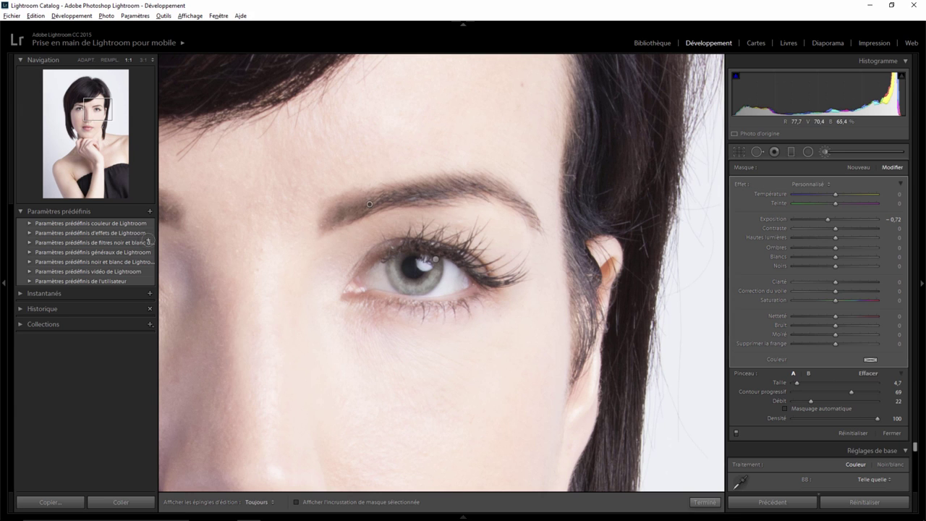
pyautogui.click(142, 60)
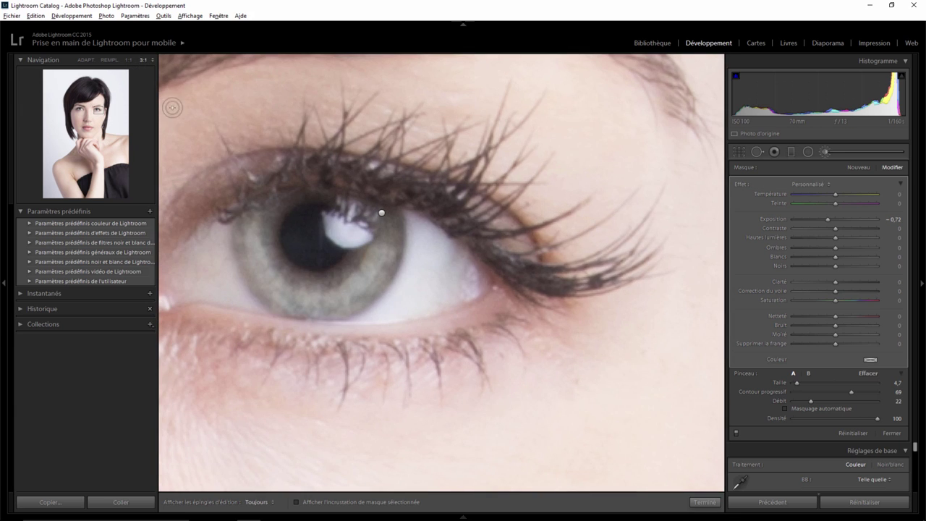
pyautogui.click(4, 282)
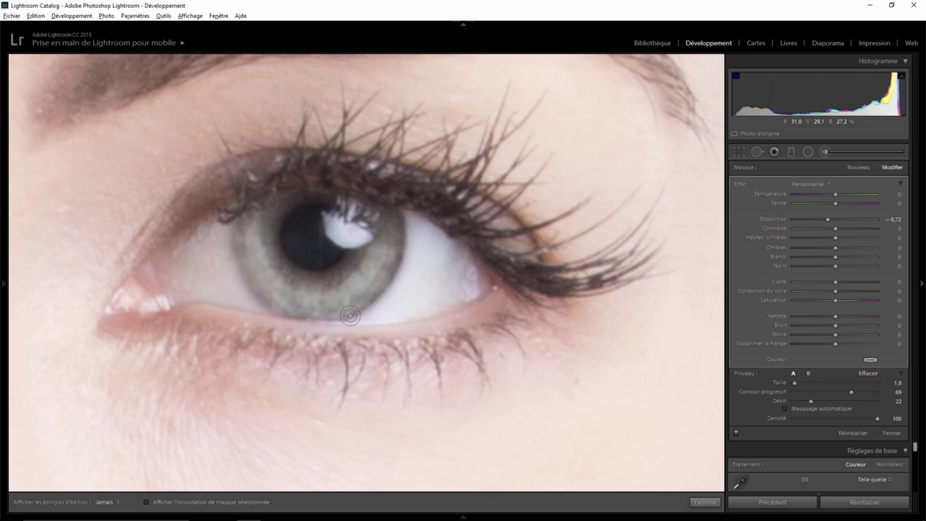
# Darken the left and lower iris rim, then finish the brush edits
pyautogui.press('h')
pyautogui.moveTo(237, 257); pyautogui.dragTo(258, 296)
pyautogui.moveTo(258, 296); pyautogui.dragTo(253, 294)
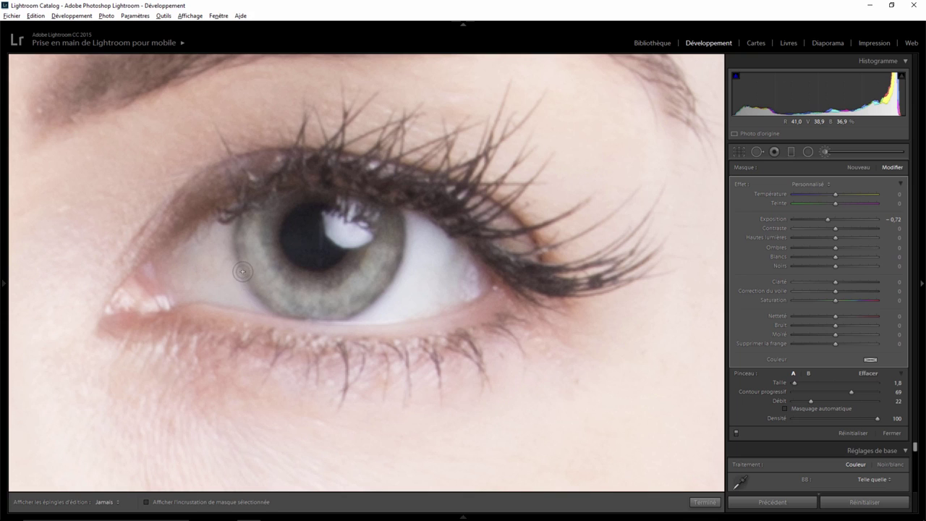
pyautogui.press('h')
pyautogui.click(705, 501)
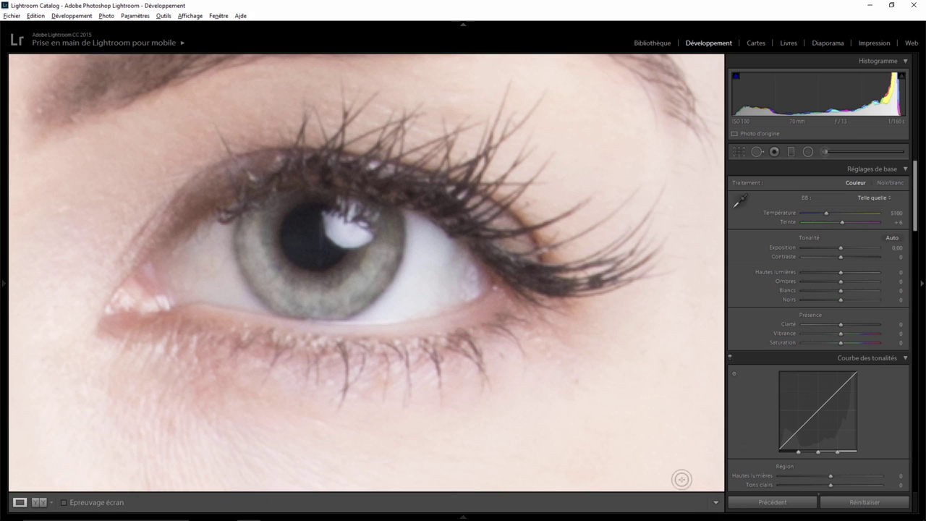
# Restore the left panel, fit the whole photo in view, and reopen the brush masks
pyautogui.click(5, 282)
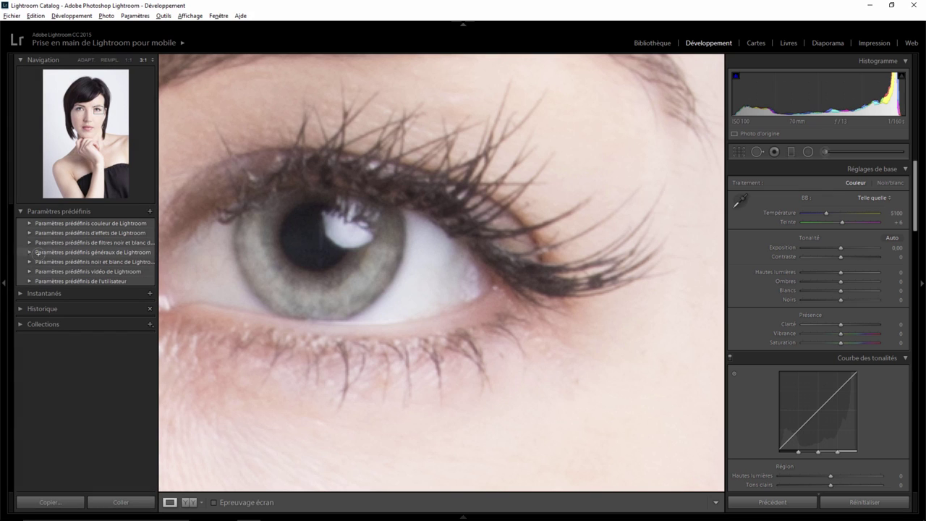
pyautogui.moveTo(127, 97); pyautogui.dragTo(132, 66)
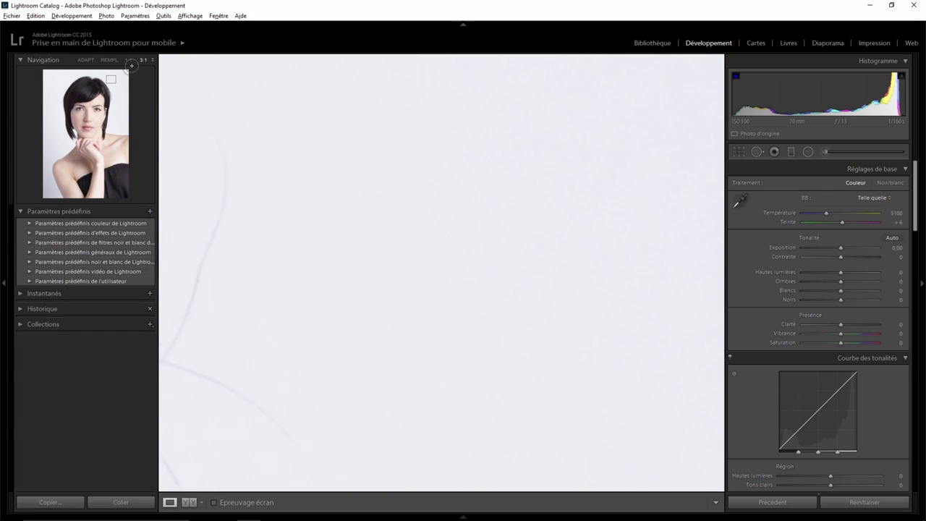
pyautogui.press('z')
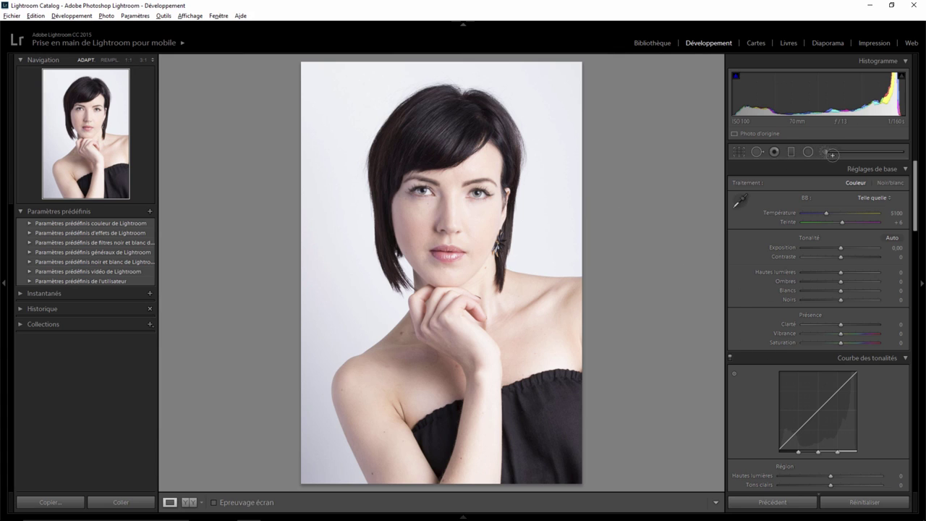
pyautogui.click(825, 152)
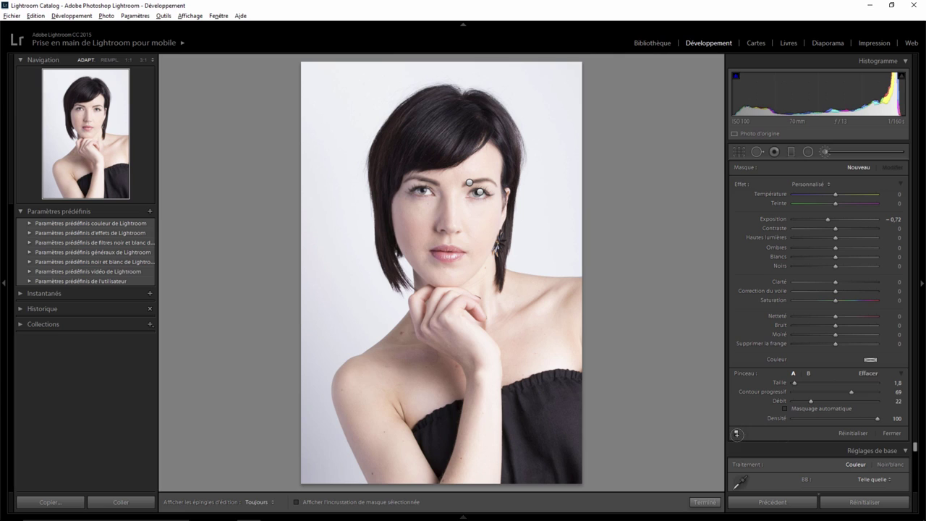
# Toggle the brush edits off and on twice to compare, then zoom to 1:1
pyautogui.click(735, 433)
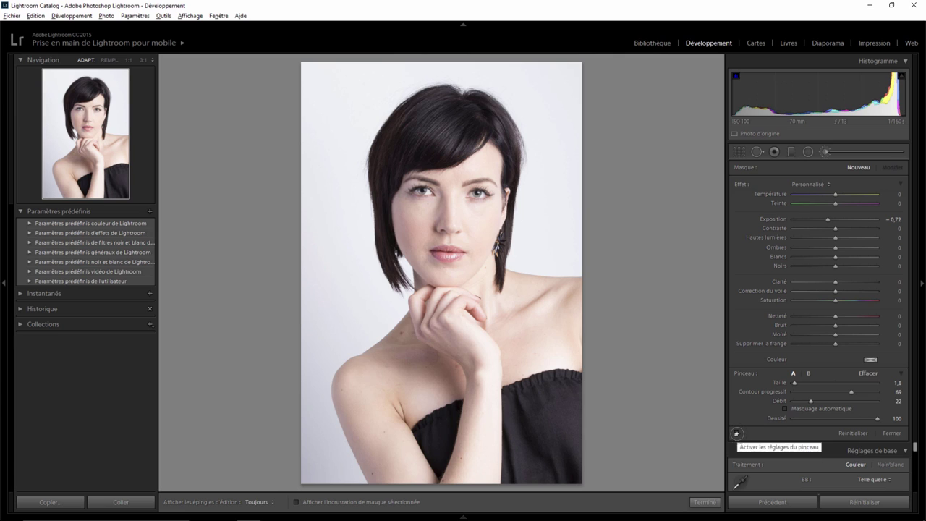
pyautogui.click(736, 433)
pyautogui.click(736, 433)
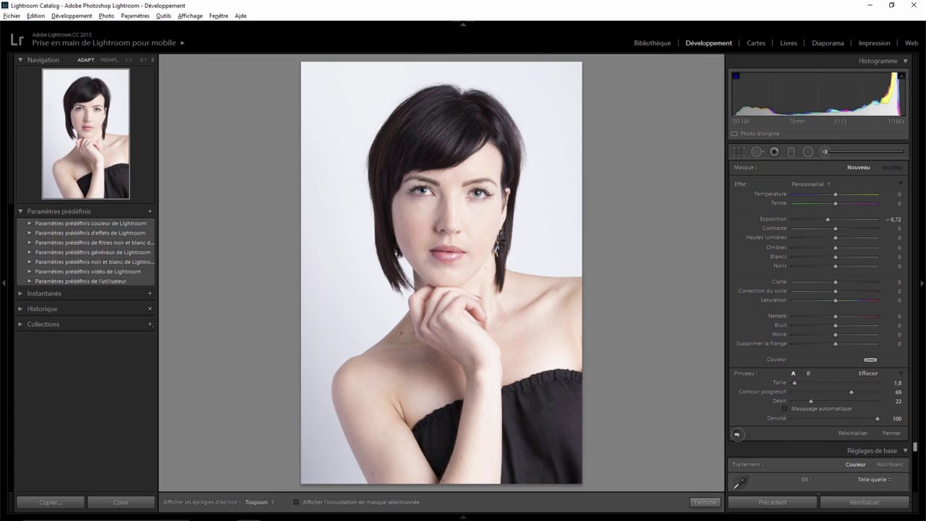
pyautogui.click(737, 433)
pyautogui.click(129, 59)
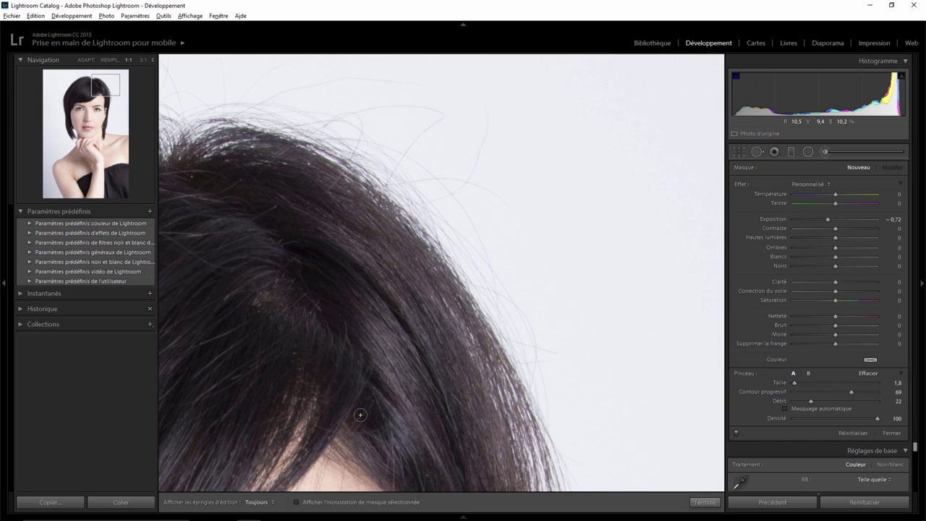
# Pan to the eye, make the −0.72 Exposure darkening mask active, and zoom to 3:1
pyautogui.moveTo(362, 413); pyautogui.dragTo(558, 99)
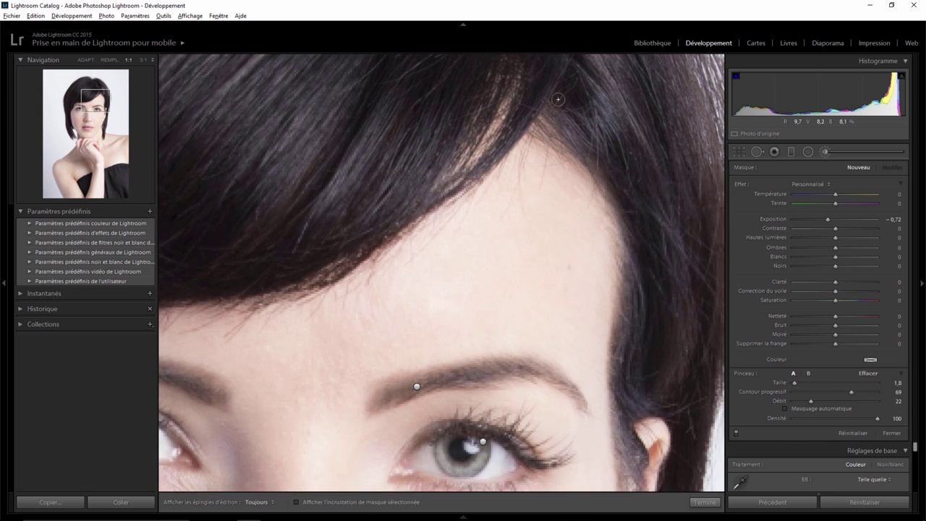
pyautogui.scroll(-5, 519, 343)
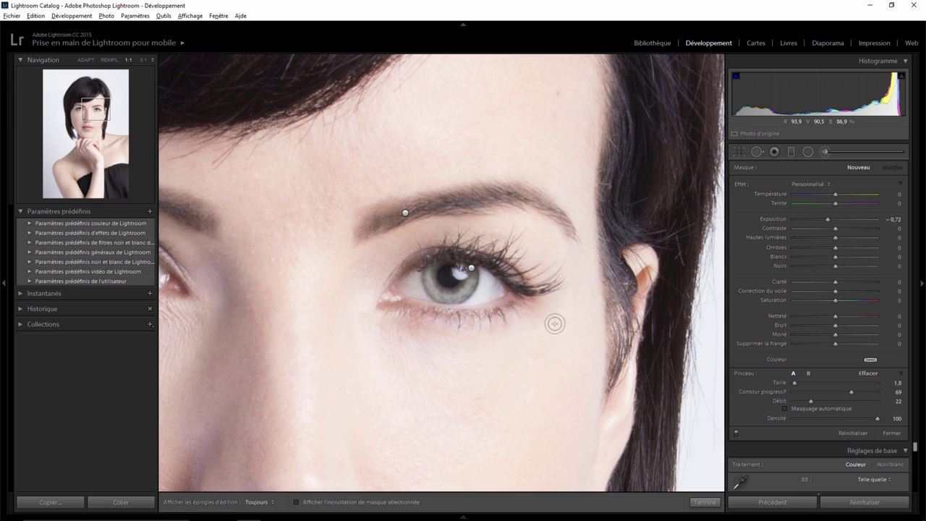
pyautogui.click(472, 268)
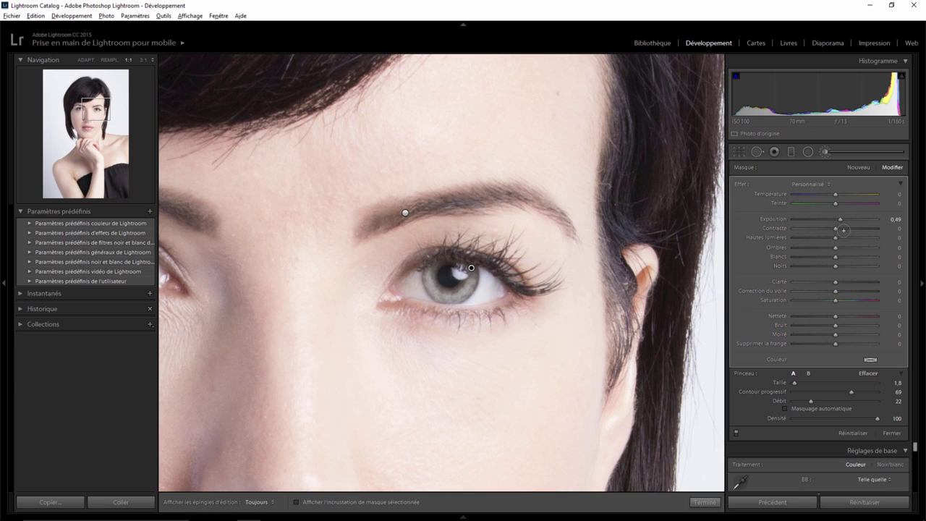
pyautogui.moveTo(828, 218); pyautogui.dragTo(841, 220)
pyautogui.click(143, 59)
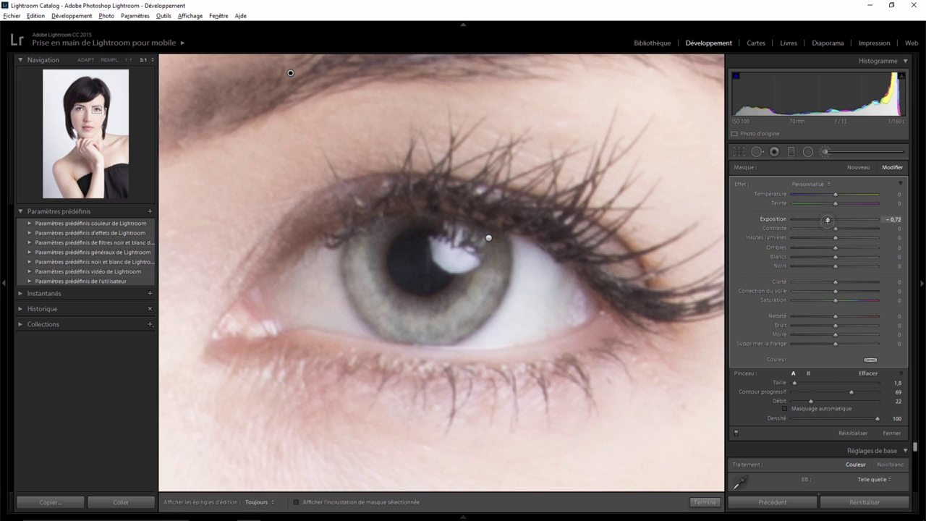
# Erase the −0.72 darkening mask along the iris's right edge at flow 10, with pins hidden
pyautogui.press('alt')
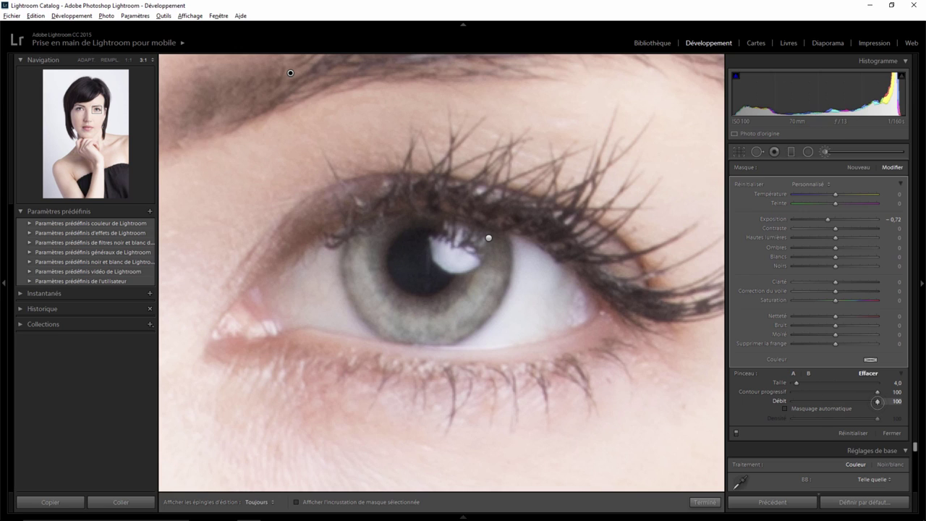
pyautogui.moveTo(878, 400); pyautogui.dragTo(801, 400)
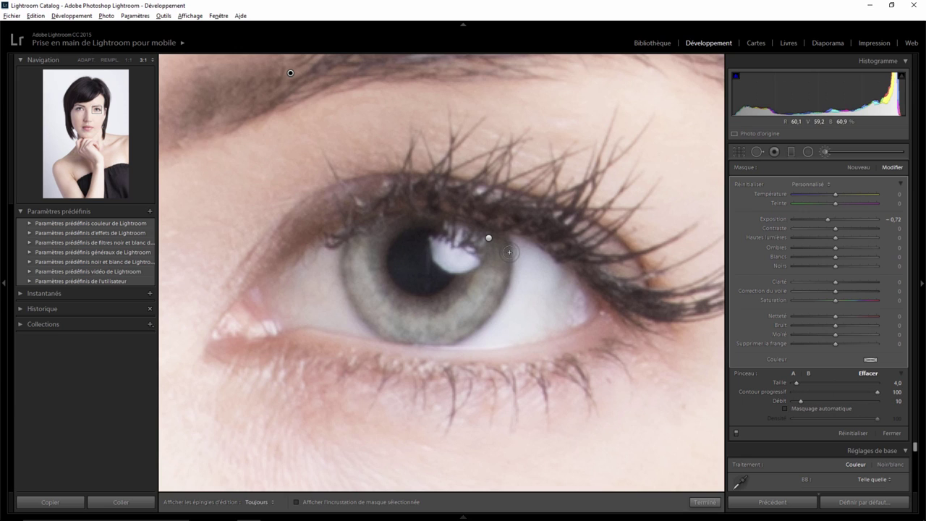
pyautogui.press('h')
pyautogui.moveTo(510, 271)
pyautogui.mouseDown()
pyautogui.moveTo(473, 332)
pyautogui.moveTo(343, 268)
pyautogui.moveTo(374, 333)
pyautogui.mouseUp()
pyautogui.moveTo(374, 333); pyautogui.dragTo(378, 339)
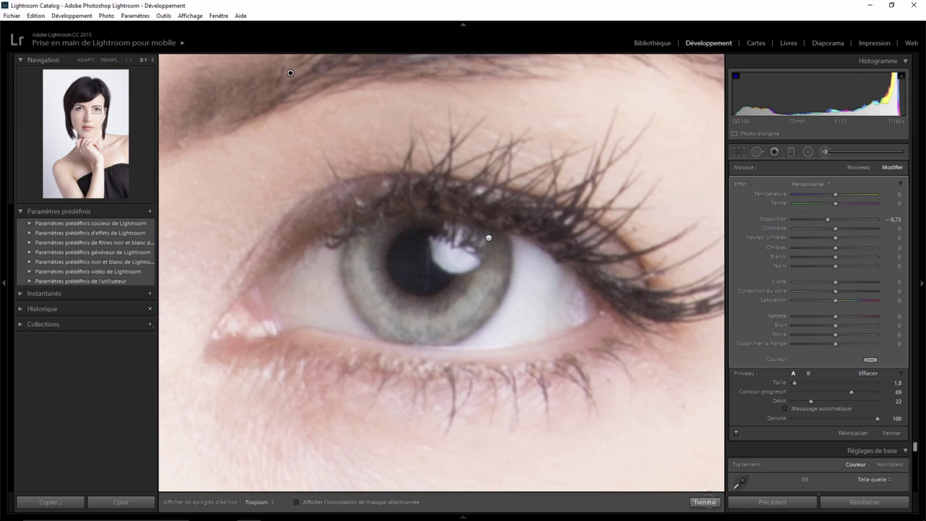
# Finish the adjustment-brush edits with Terminé and view the eye area at 1:1
pyautogui.click(707, 501)
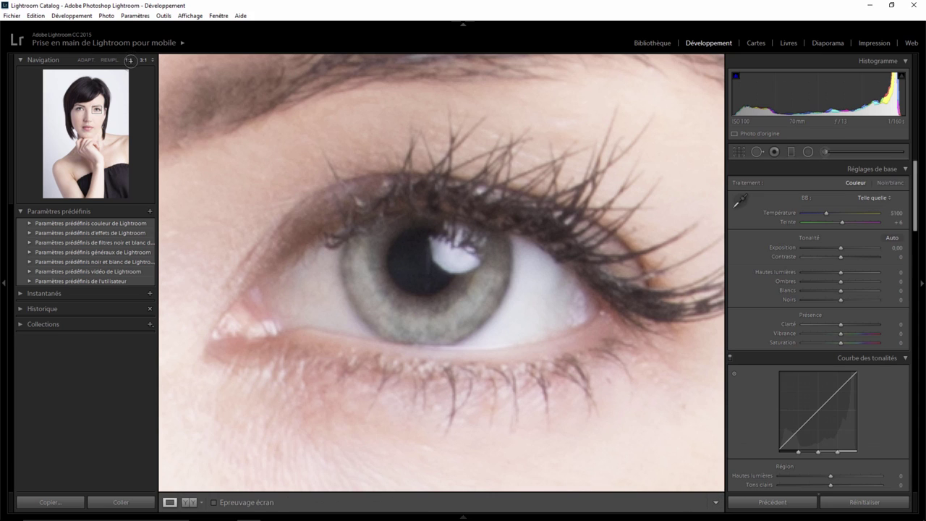
pyautogui.click(129, 60)
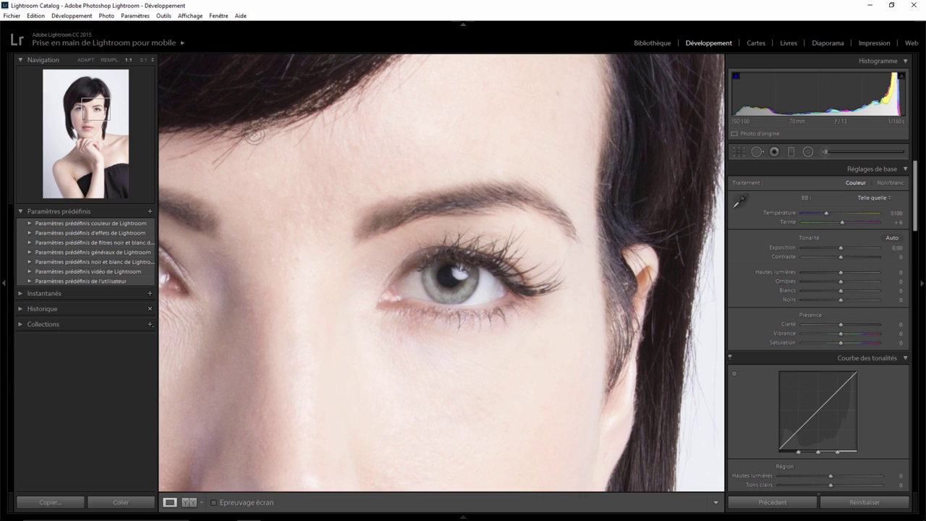